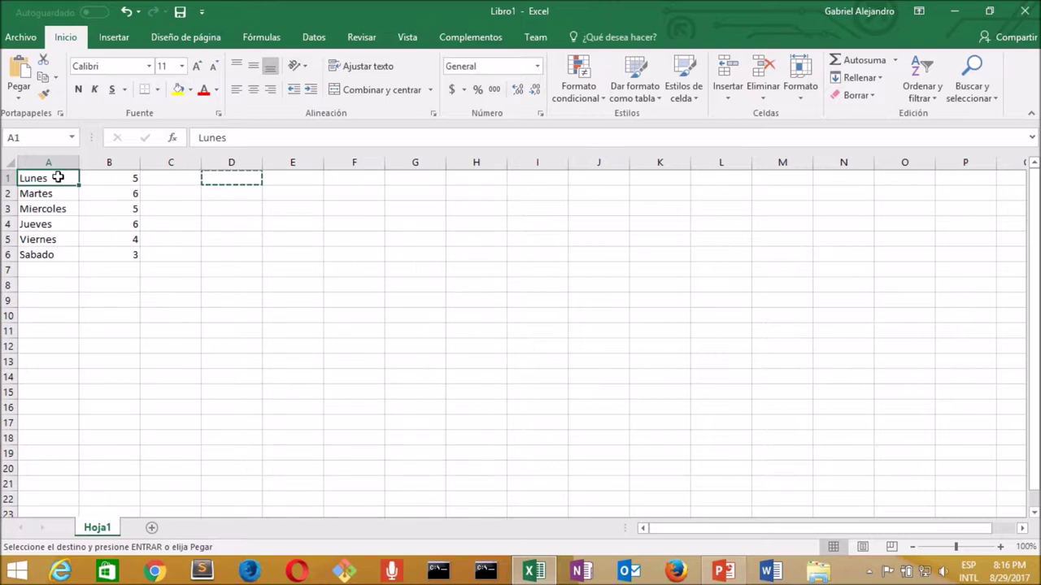
Select column A, which holds the weekday names Lunes to Sabado
left_click(50, 161)
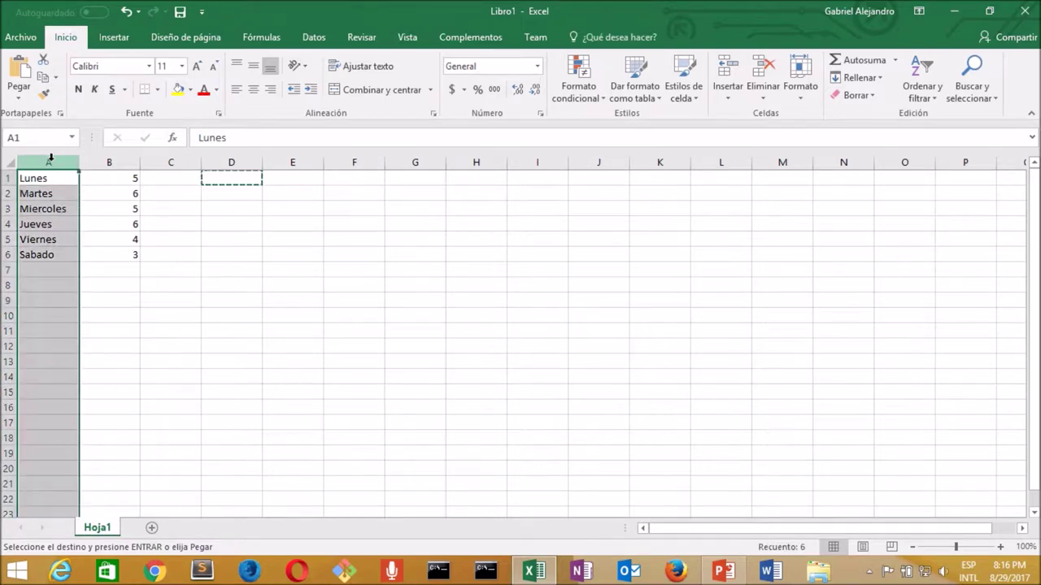
Select cell A6, then all of column B, then the empty cell A7
left_click(49, 257)
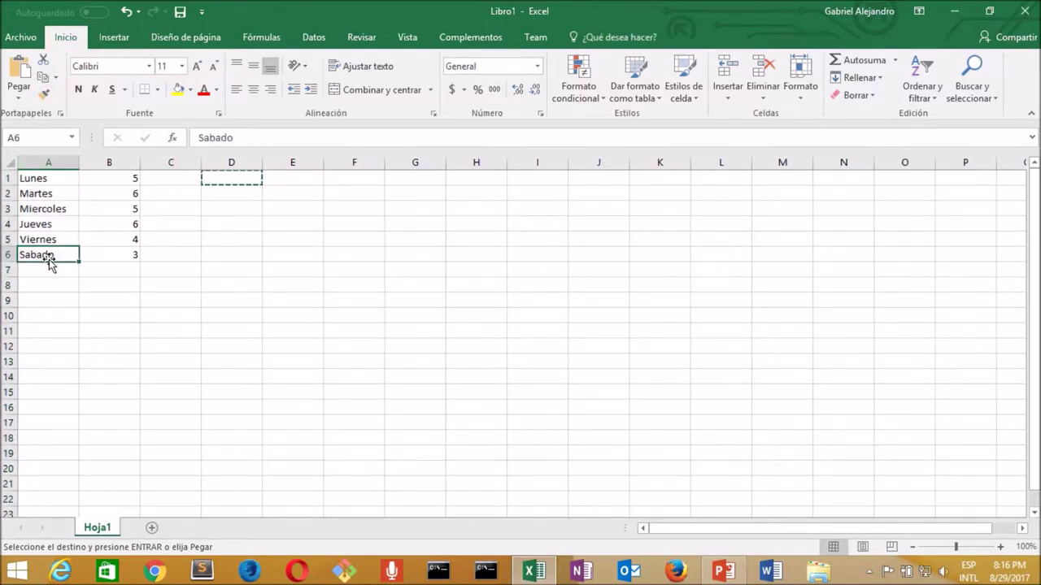
left_click(109, 160)
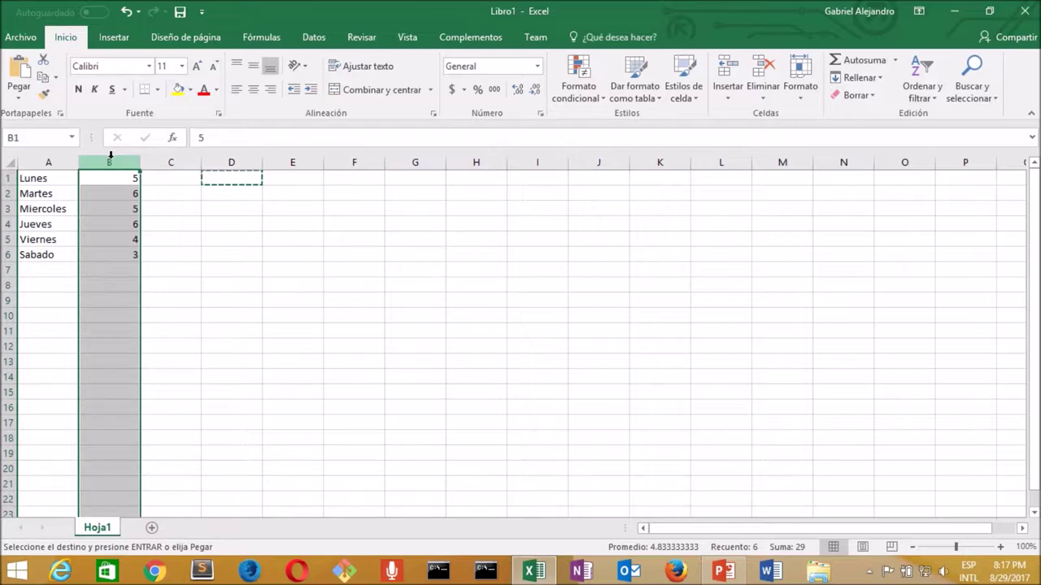
left_click(41, 268)
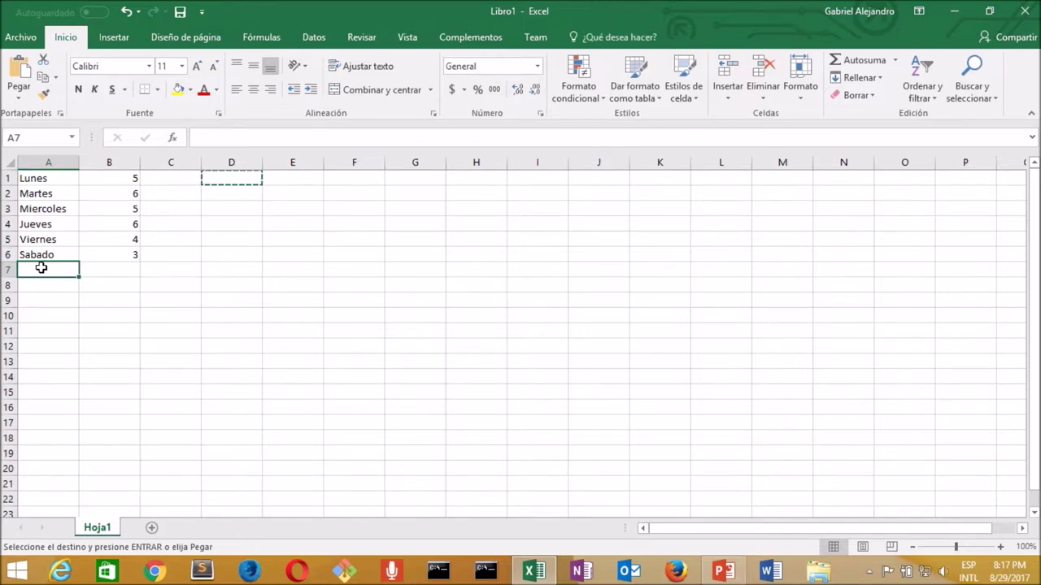
Select the table A1:B6 from A1 with Shift+arrows and cancel the pending copy
left_click(38, 178)
key("shift+Right")
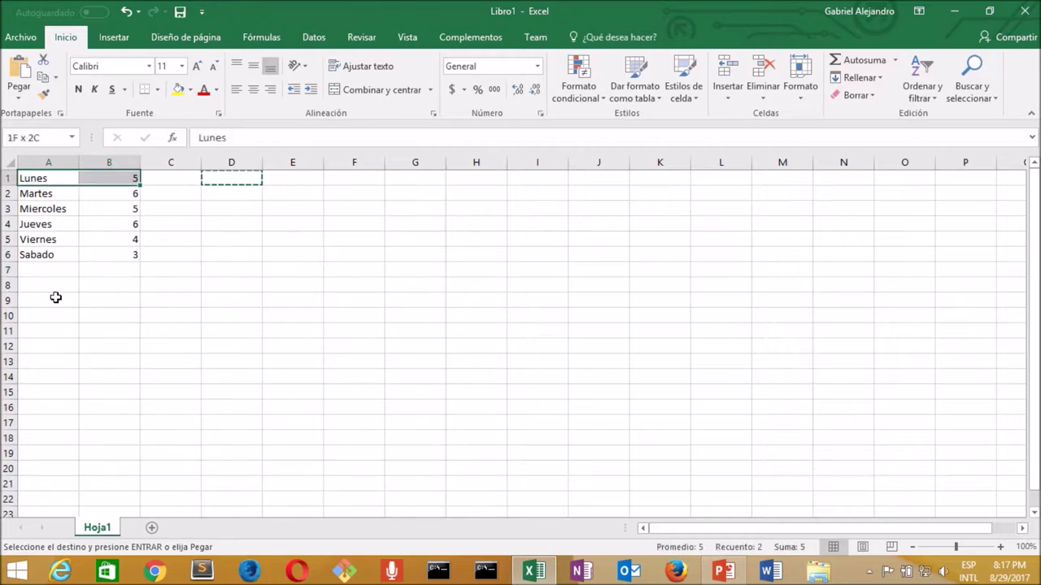
key("shift+Down")
key("shift+Down")
key("shift+Down")
key("shift+Down")
key("shift+Down")
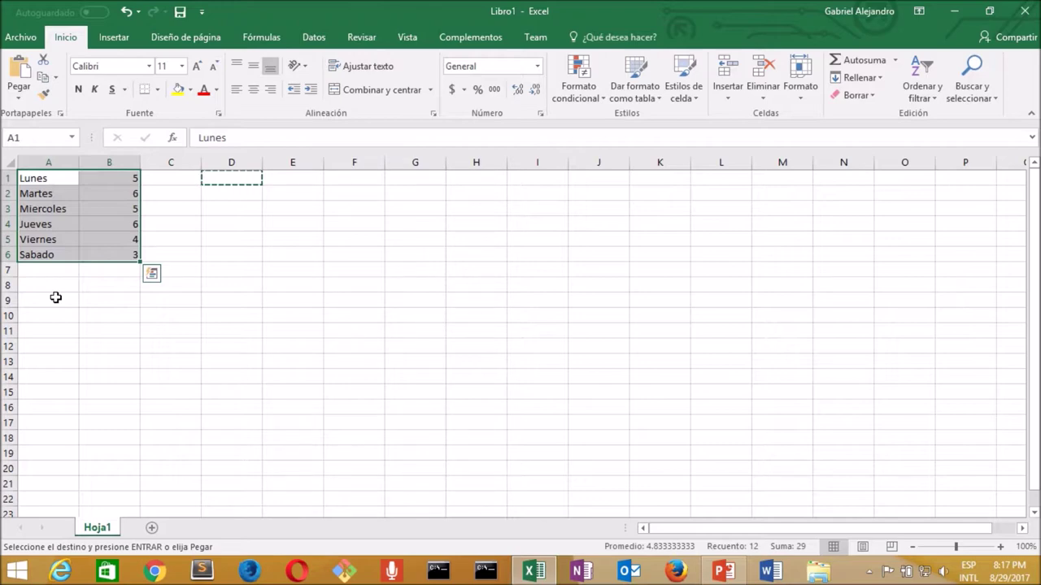
key("Escape")
Create chart sheet Gráfico1 from A1:B6 with F11, then switch between it and Hoja1
key("F11")
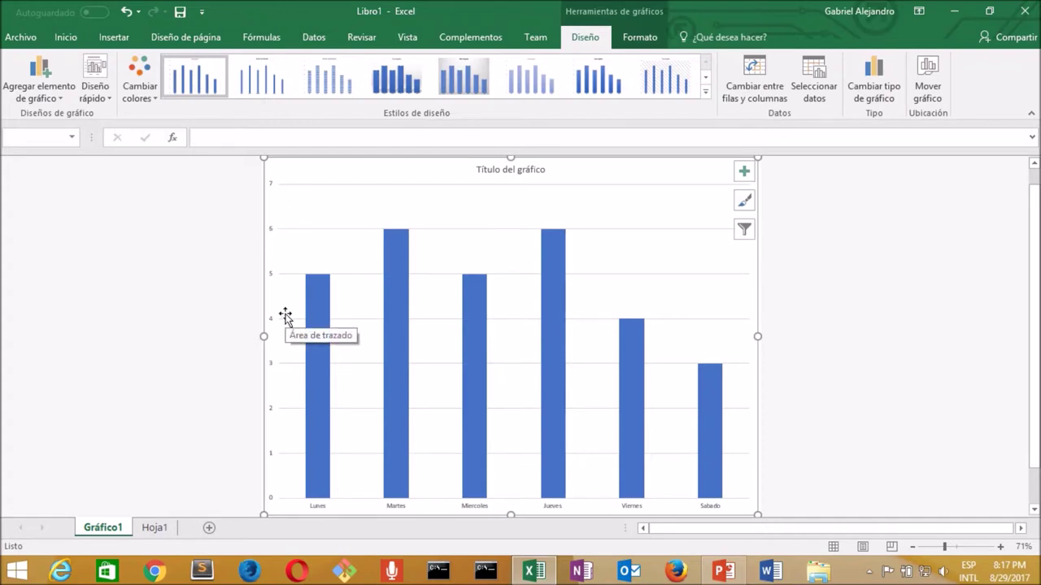
left_click(155, 528)
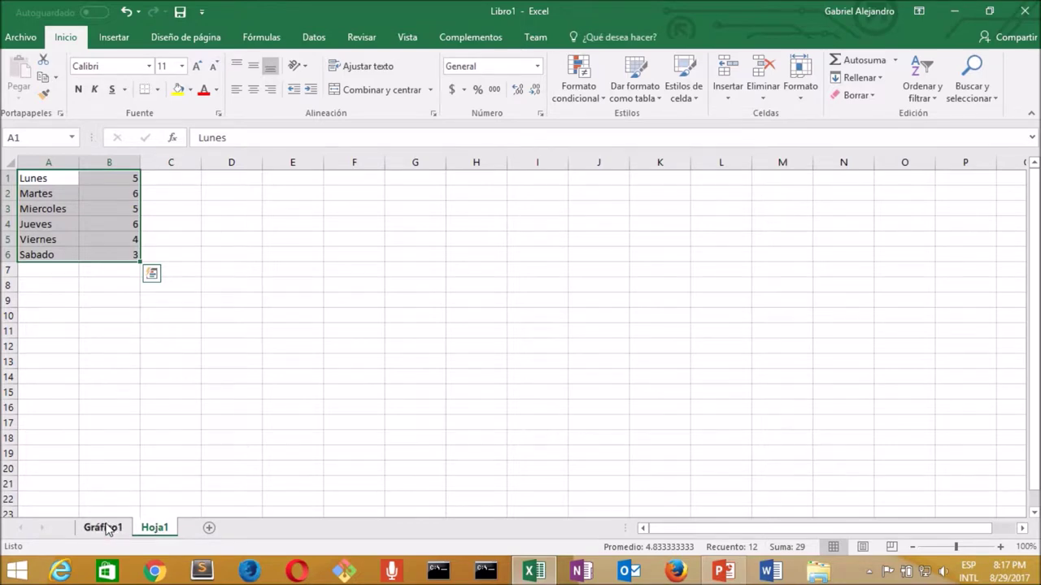
left_click(104, 528)
left_click(155, 527)
Open Help with F1 and search for 'teclado'
key("F1")
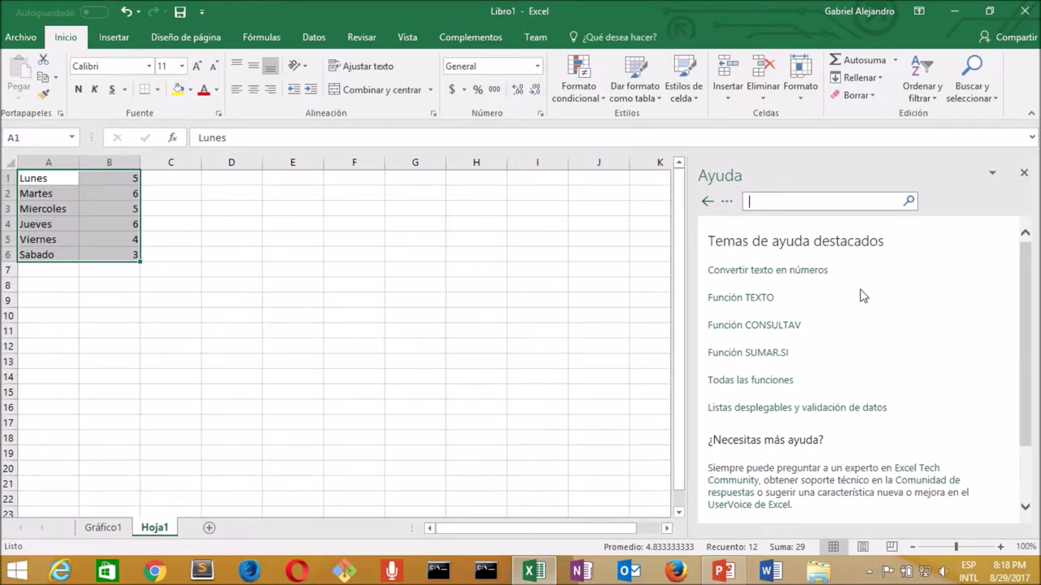
type("teclado")
key("Return")
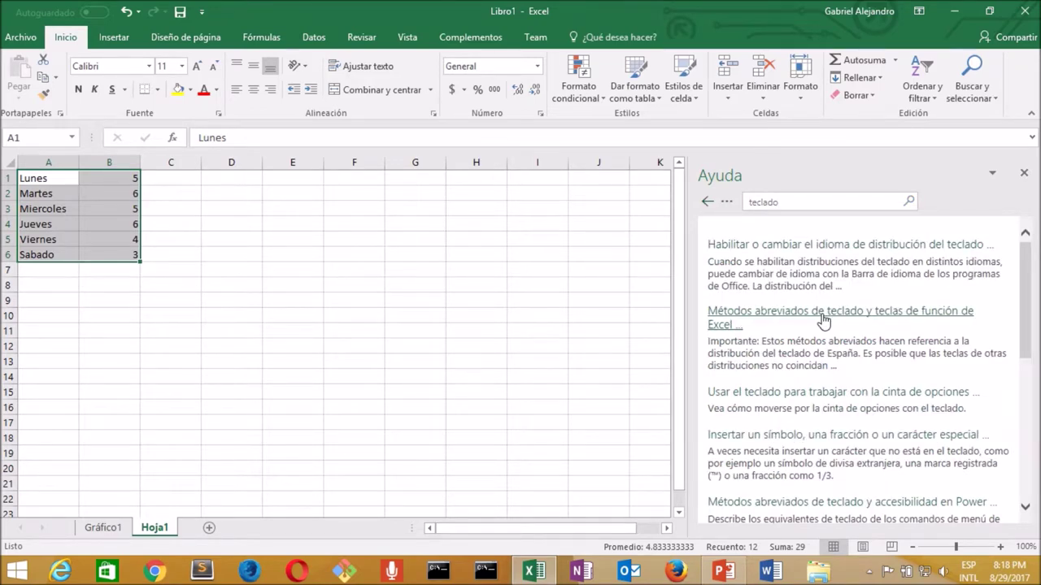
Open the 'Métodos abreviados de teclado y teclas de función de Excel' article and scroll down
left_click(823, 320)
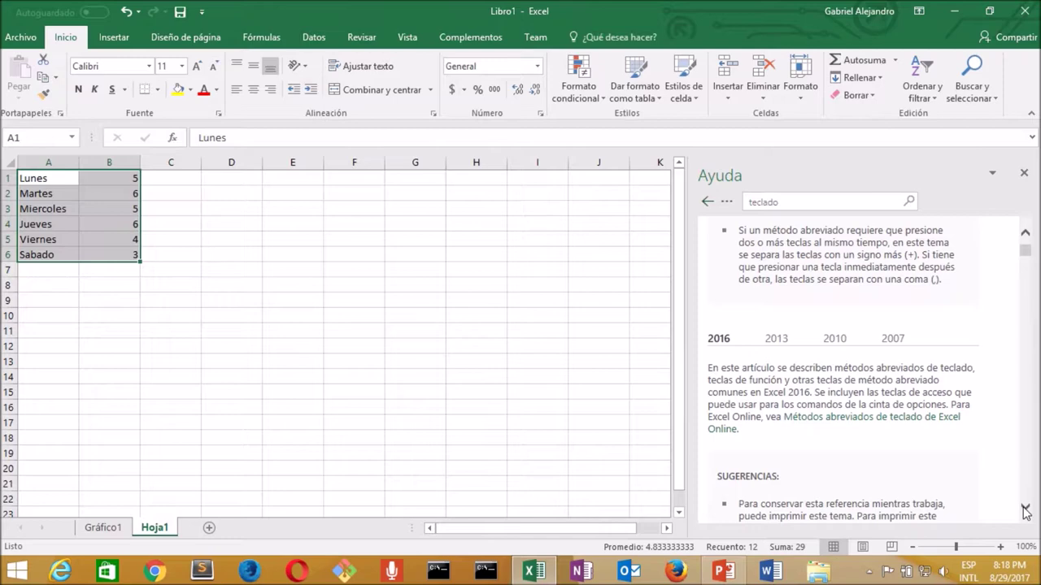
left_click(1026, 509)
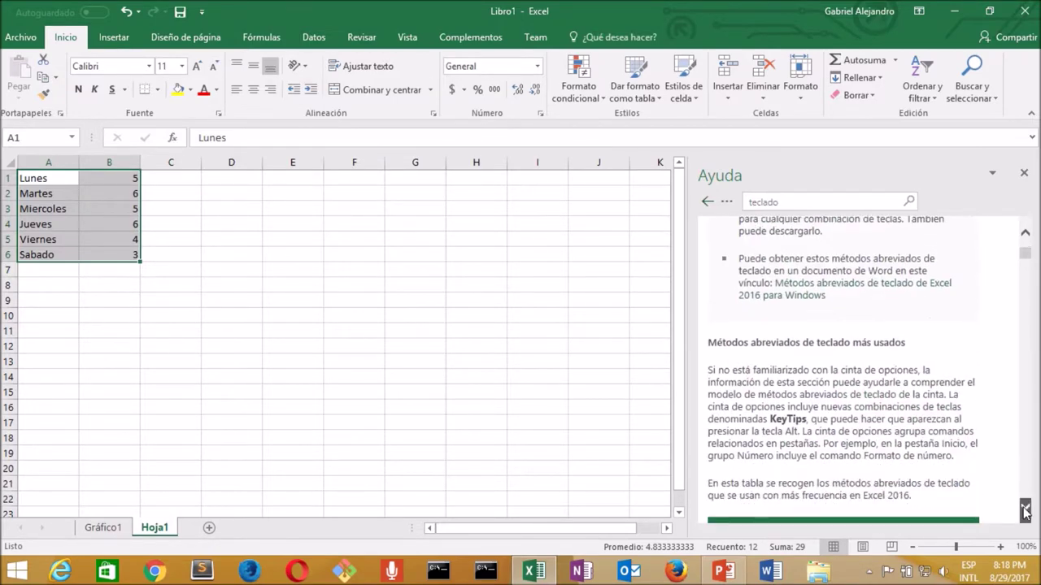
left_click(1026, 510)
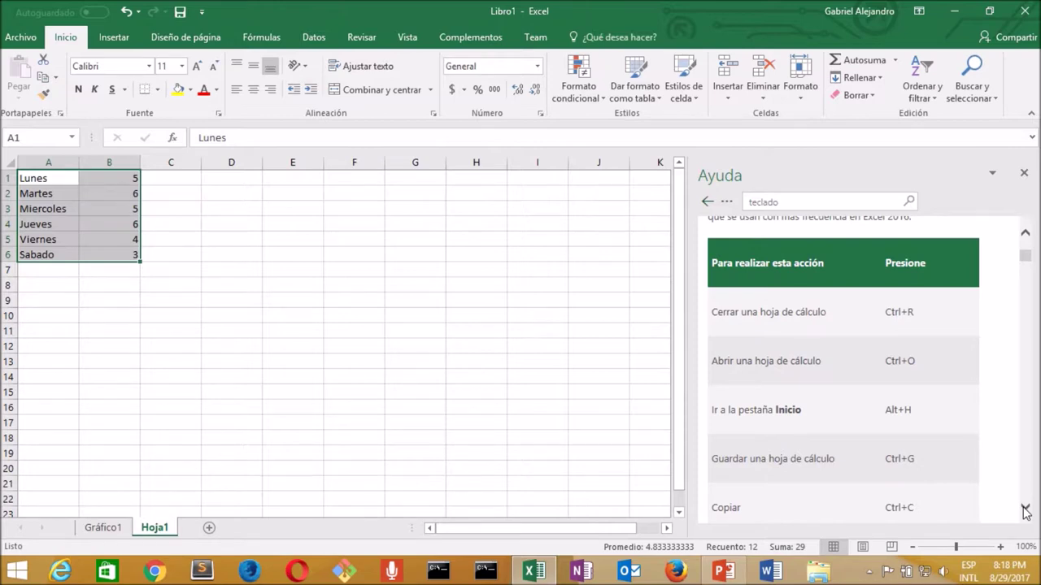
left_click(1025, 510)
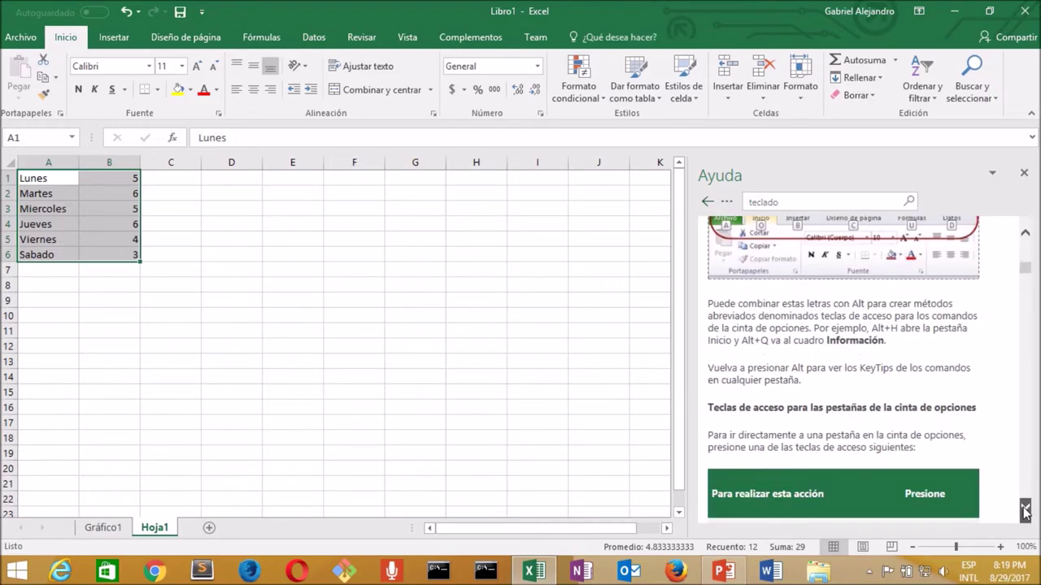
left_click(1025, 511)
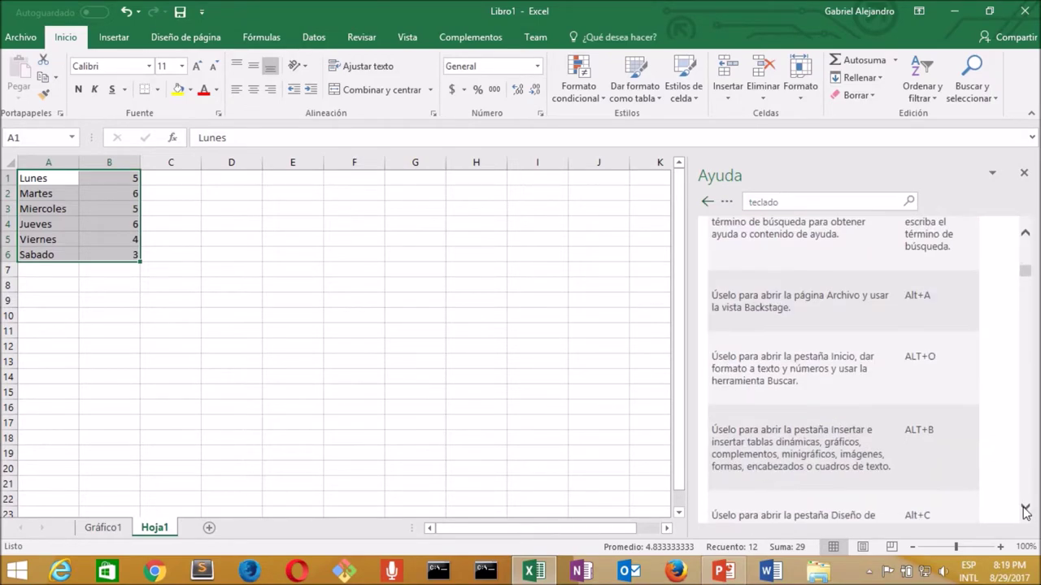
left_click(1025, 511)
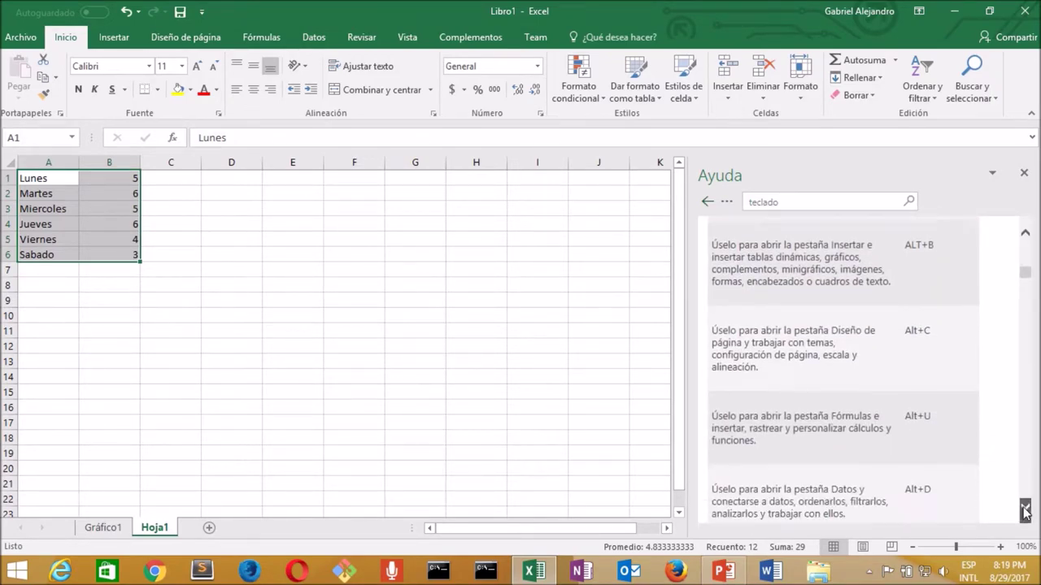
left_click(1026, 511)
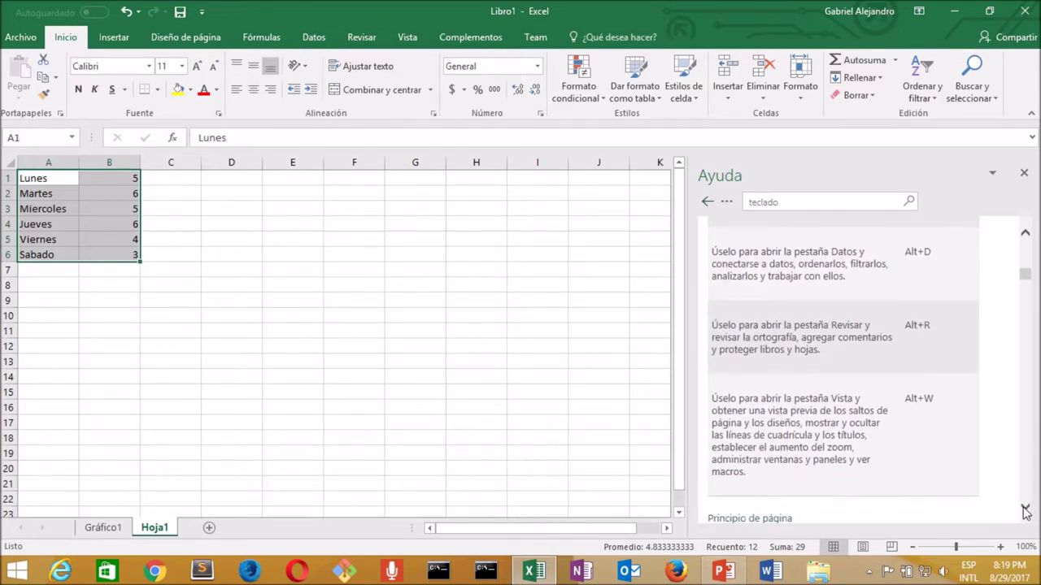
Scroll through the ribbon shortcut table down to the context-menu and submenu rows
left_click(1026, 511)
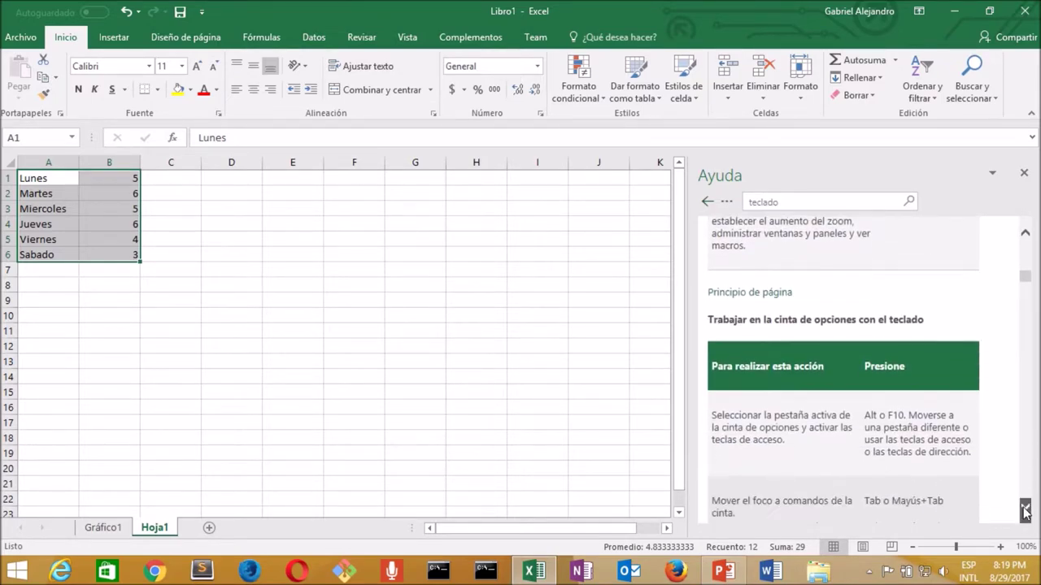
left_click(1026, 511)
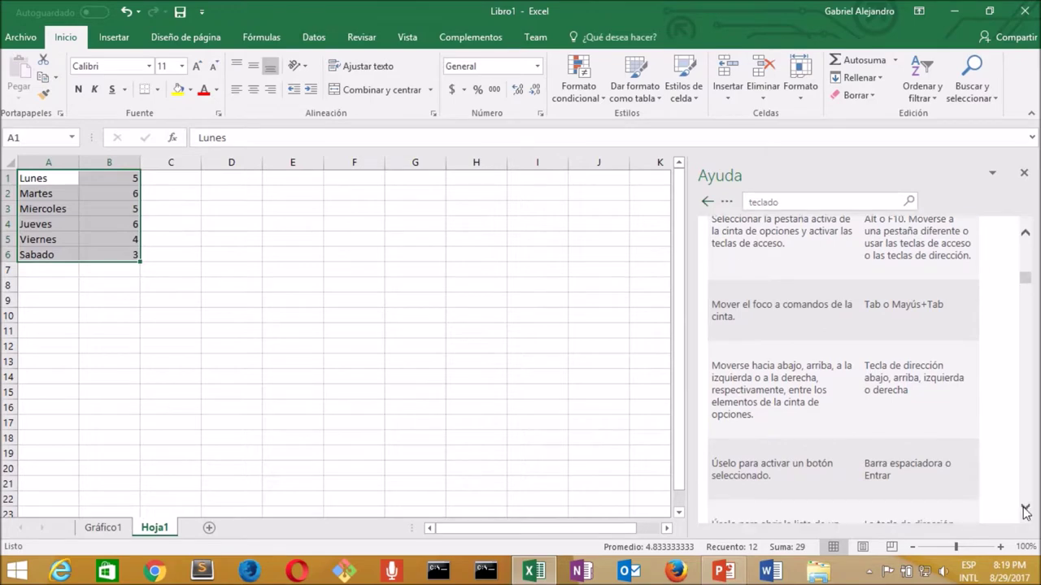
left_click(1025, 511)
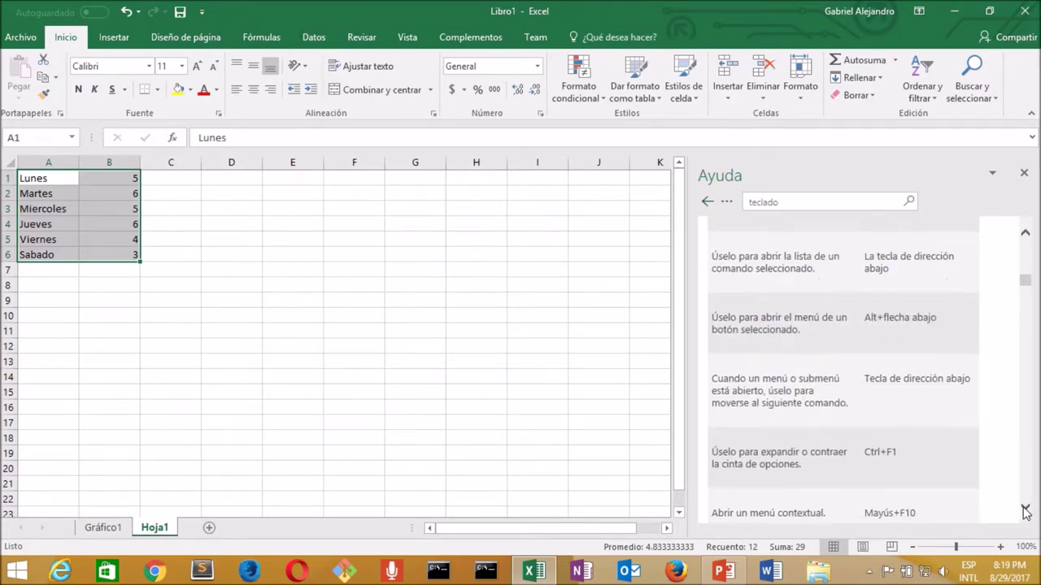
left_click(1026, 510)
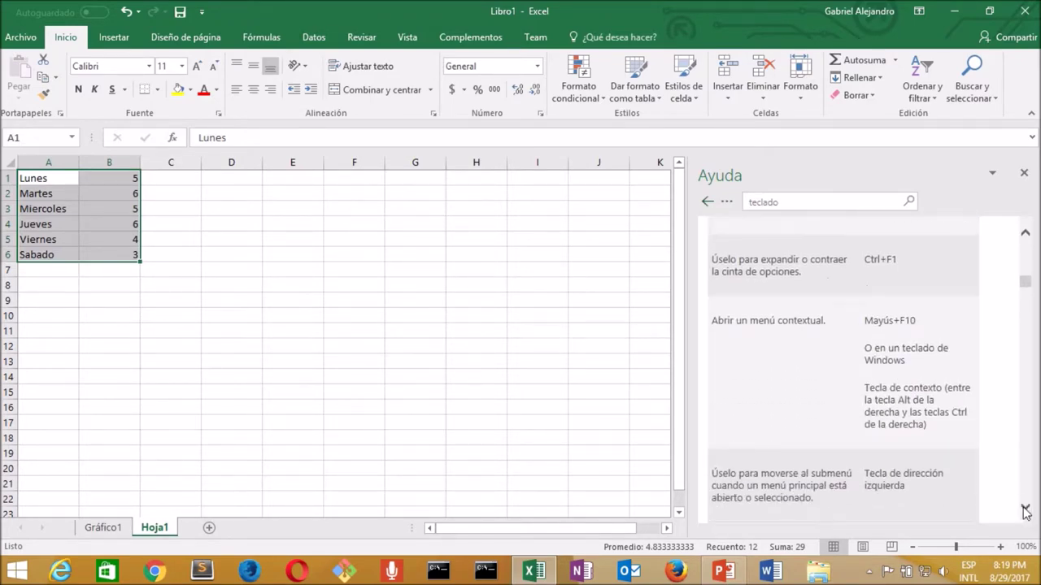
left_click(1025, 511)
Scroll the Help article to the Mayús+F8, Alt+Entrar and Ctrl+Entrar rows
scroll(868, 402, "down", 5)
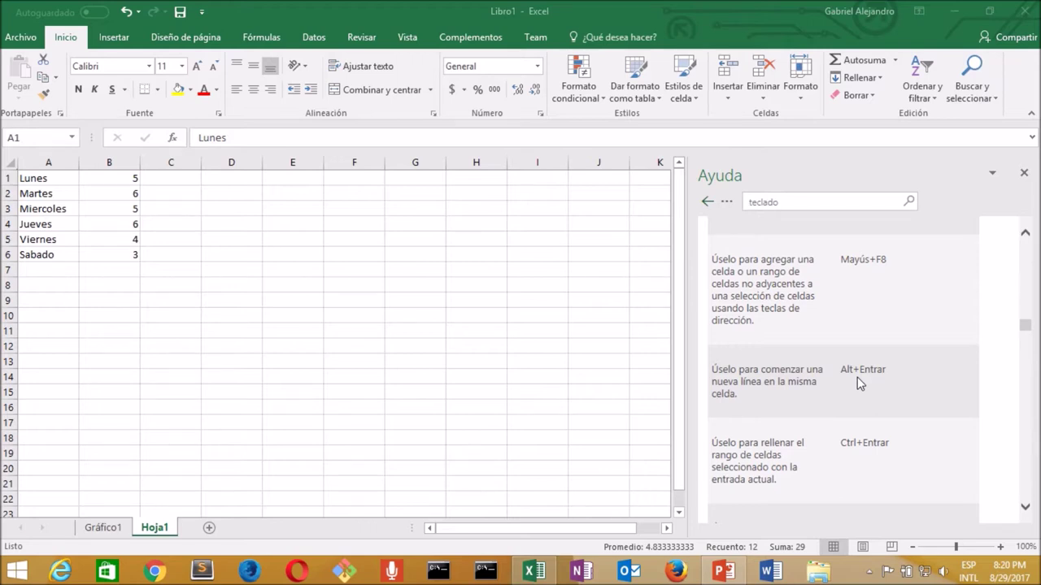
Enter 'hola', 'como estas' and 'bien' as three lines in cell D9 using Alt+Enter
key("ctrl+a")
left_click(240, 300)
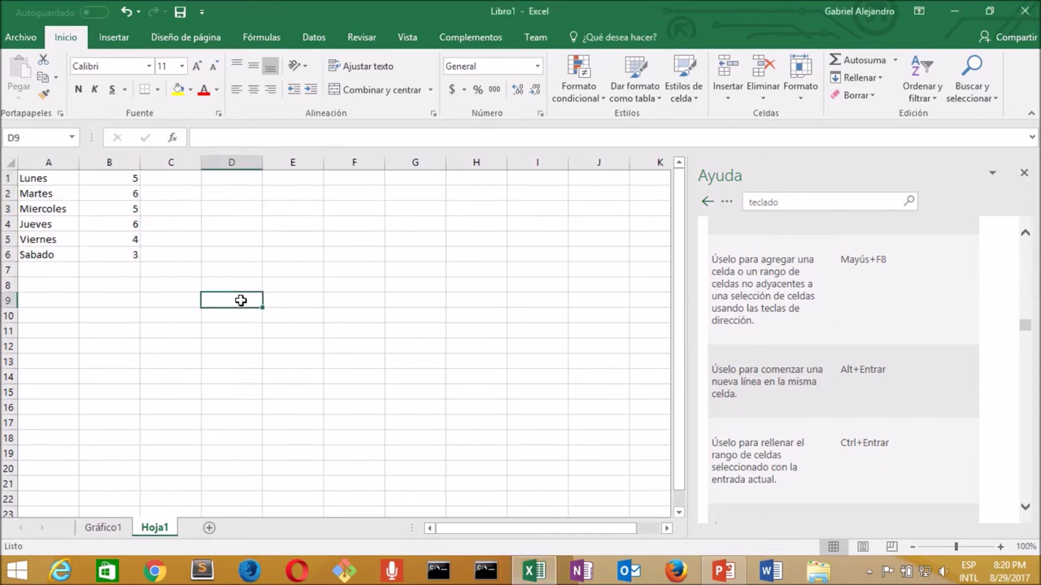
type("hola")
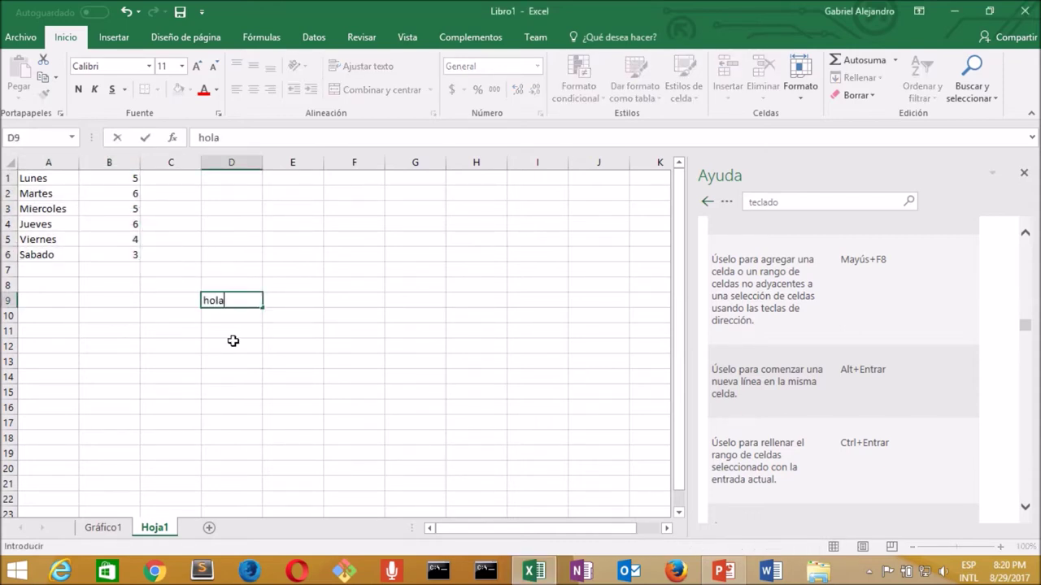
key("alt+Return")
type("como estas")
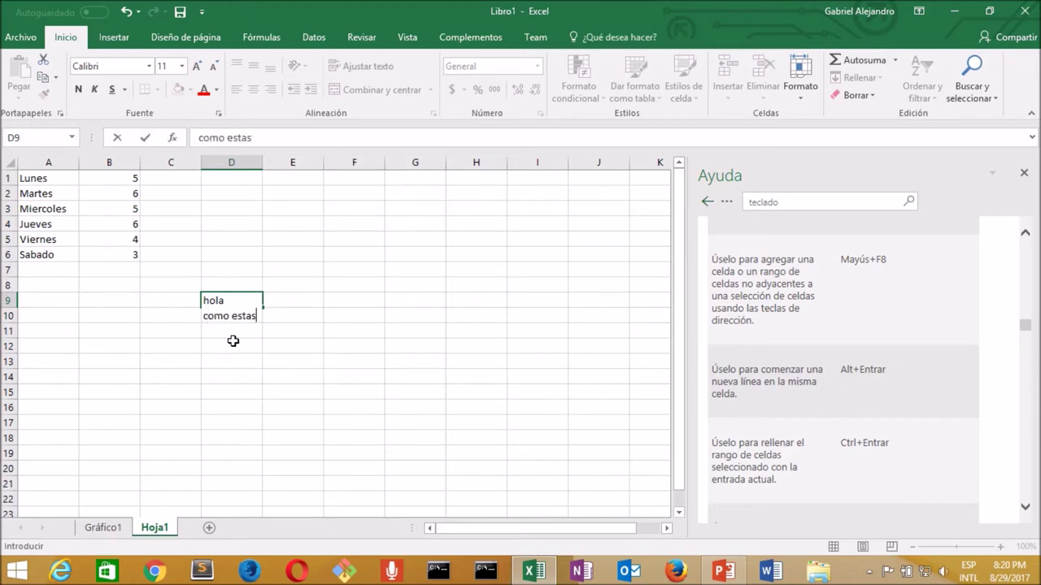
key("alt+Return")
type("bien")
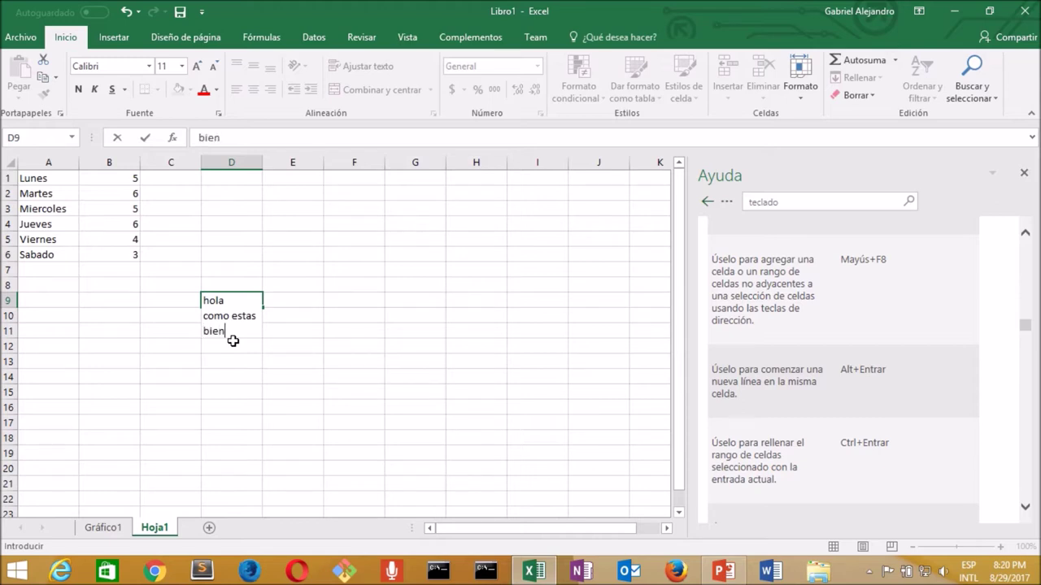
key("Return")
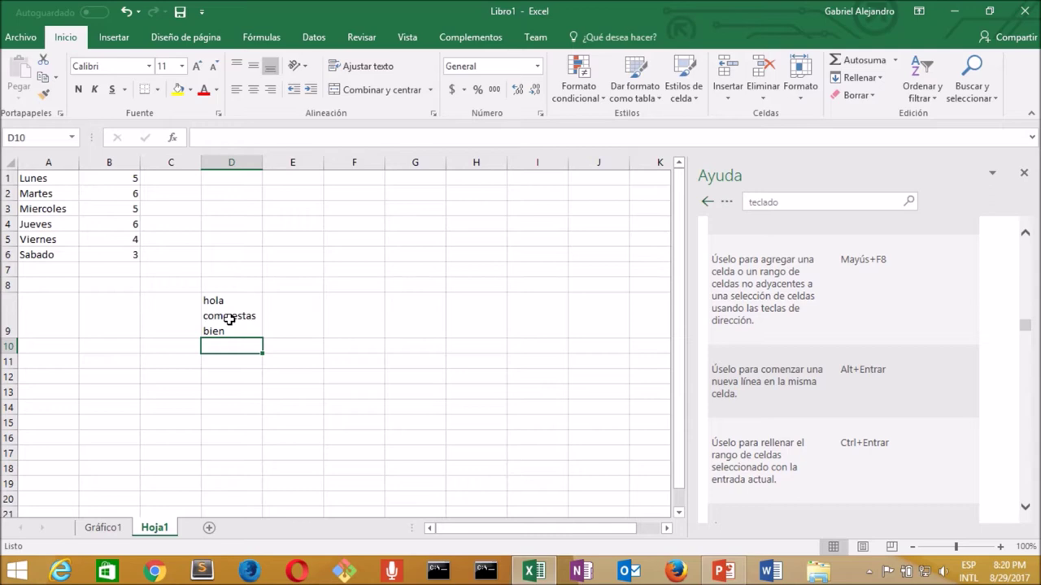
left_click(230, 320)
scroll(852, 358, "down", 3)
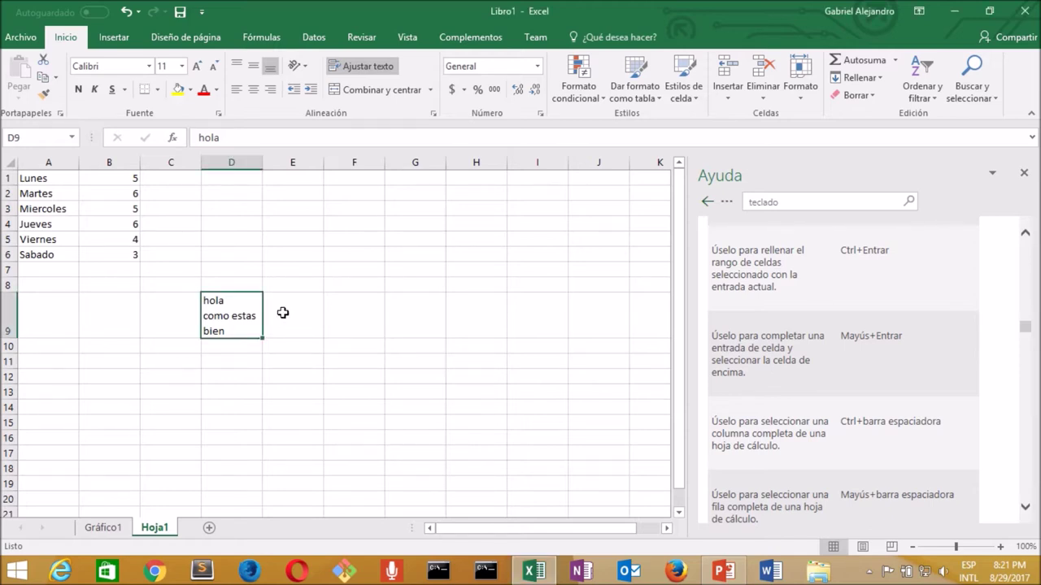
Select column D with Ctrl+Space, then row 9 from cell D9 with Shift+Space
key("ctrl+space")
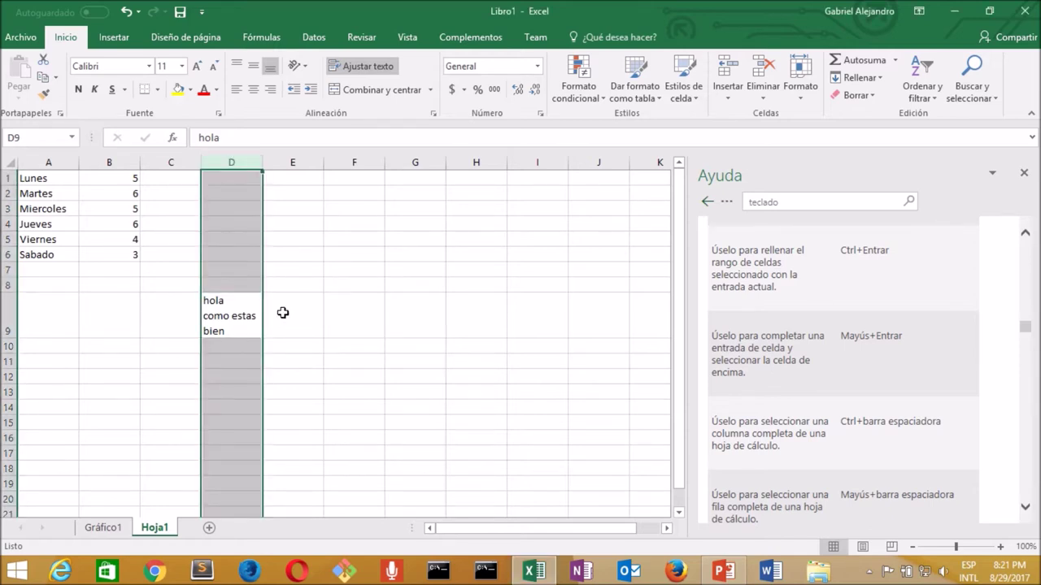
left_click(283, 313)
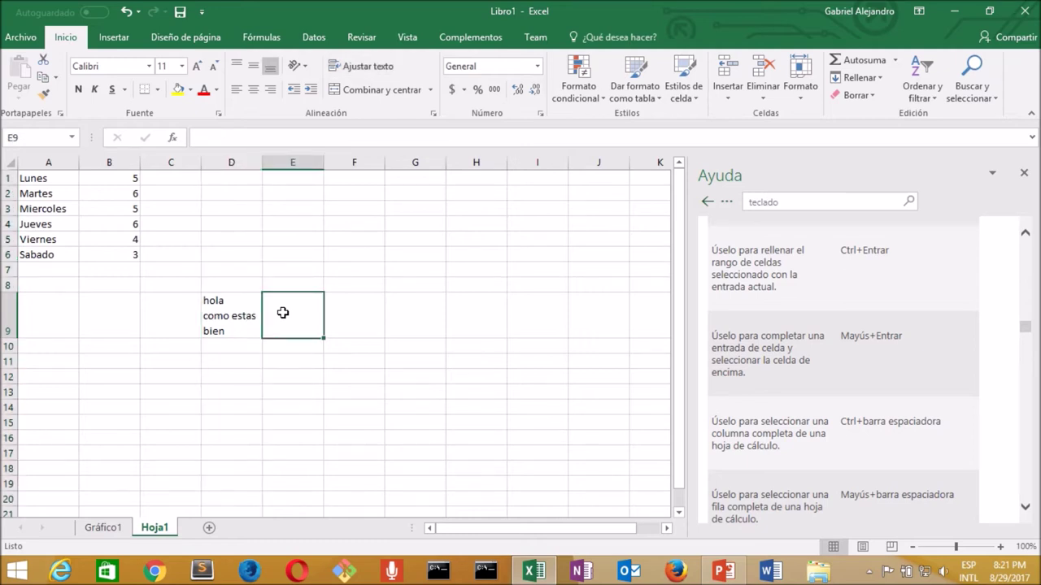
left_click(231, 303)
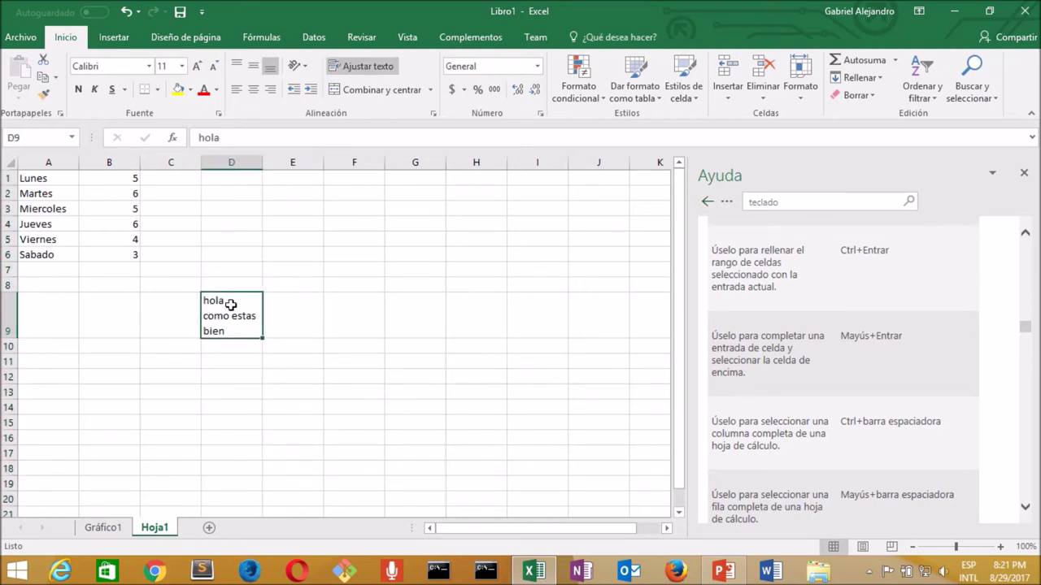
key("shift+space")
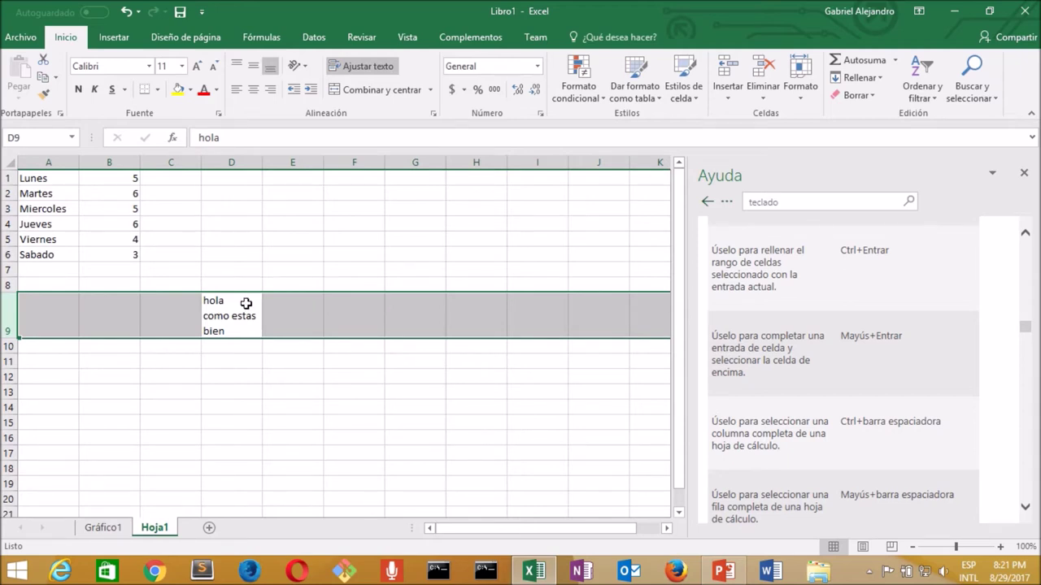
Scroll the Help article down to the F11 chart-sheet entry
scroll(831, 284, "down", 3)
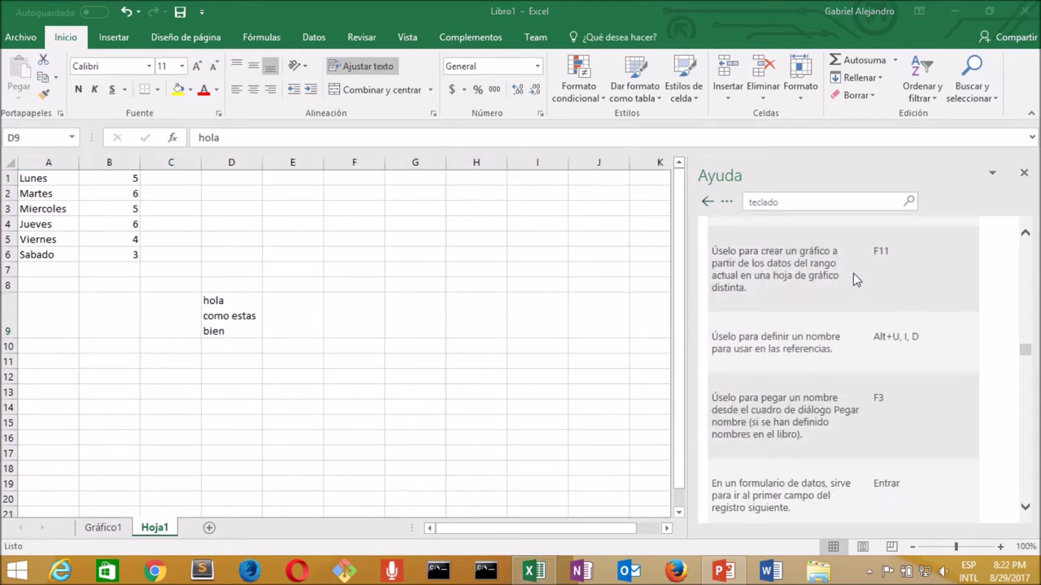